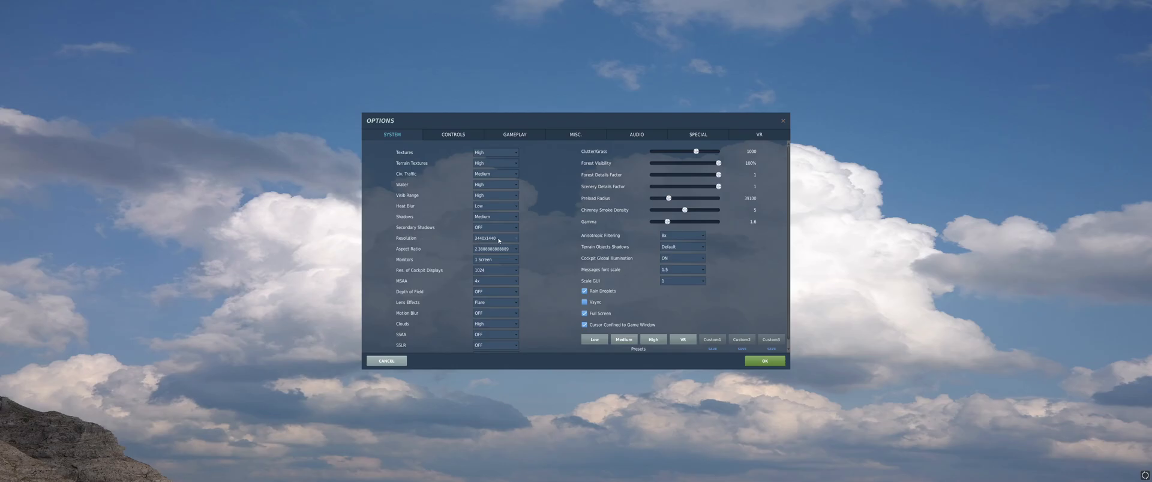
- Keep DCS graphics at 3440x1440 resolution, MSAA 4x and anisotropic filtering 8x
click(516, 239)
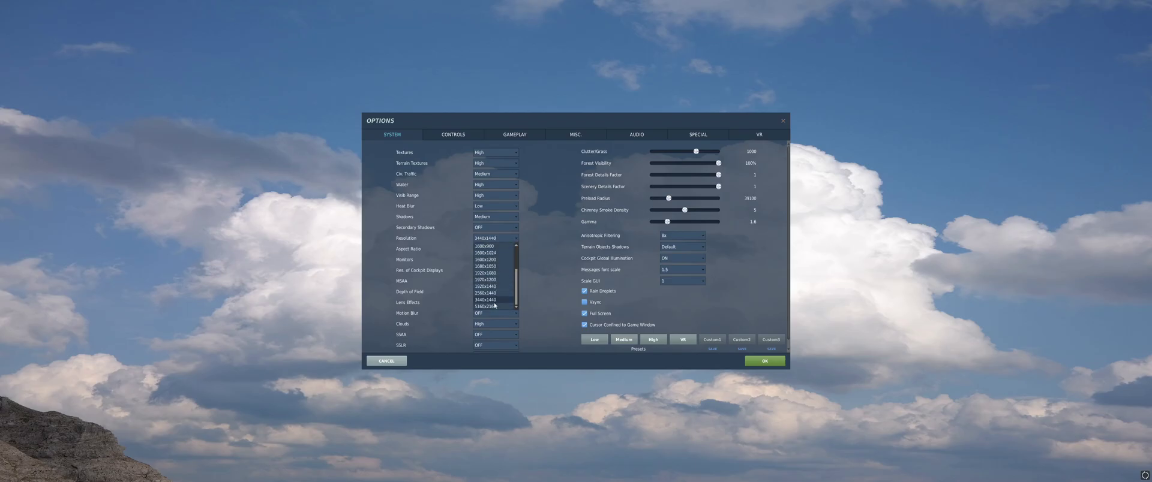
click(556, 239)
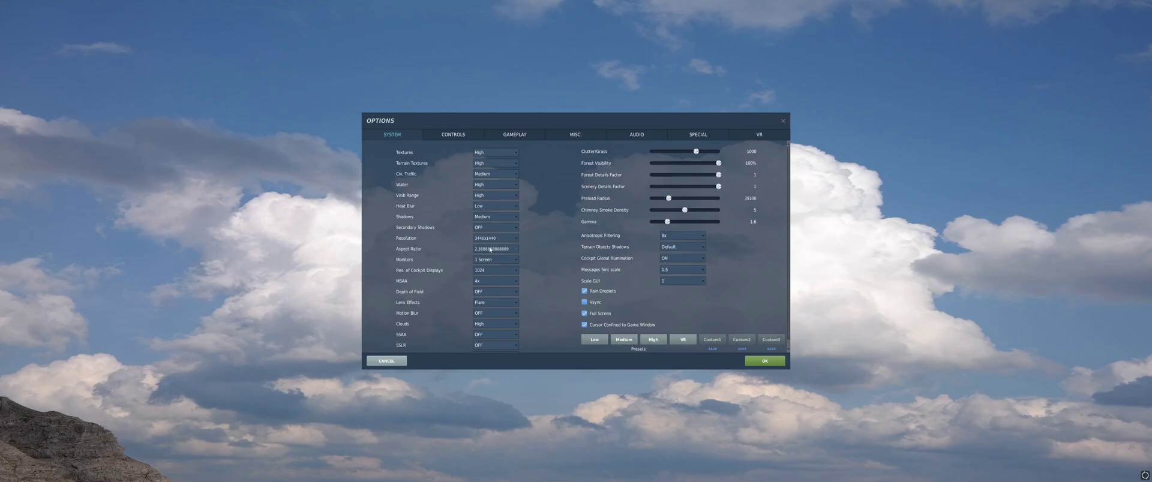
click(508, 281)
click(483, 303)
click(480, 282)
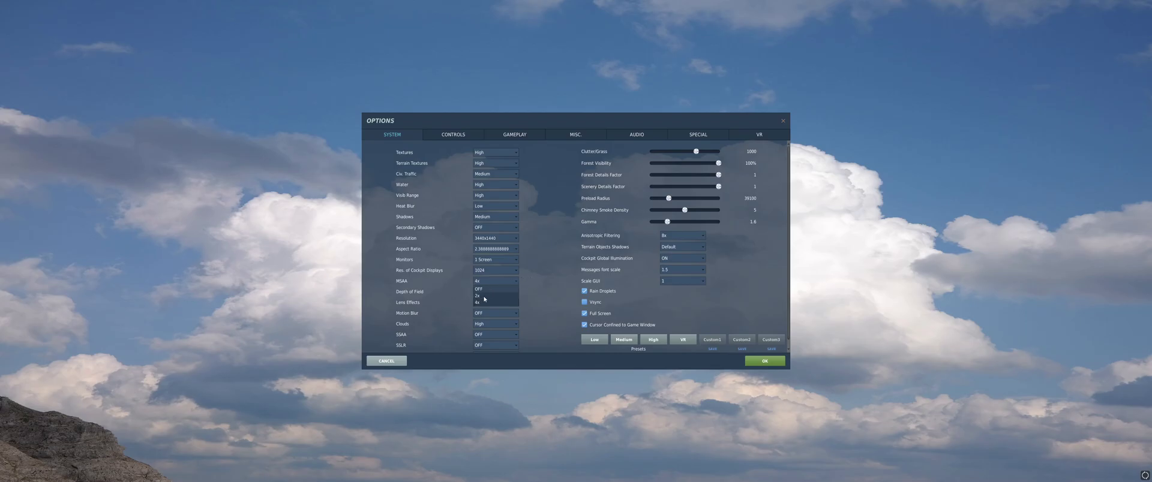
click(470, 283)
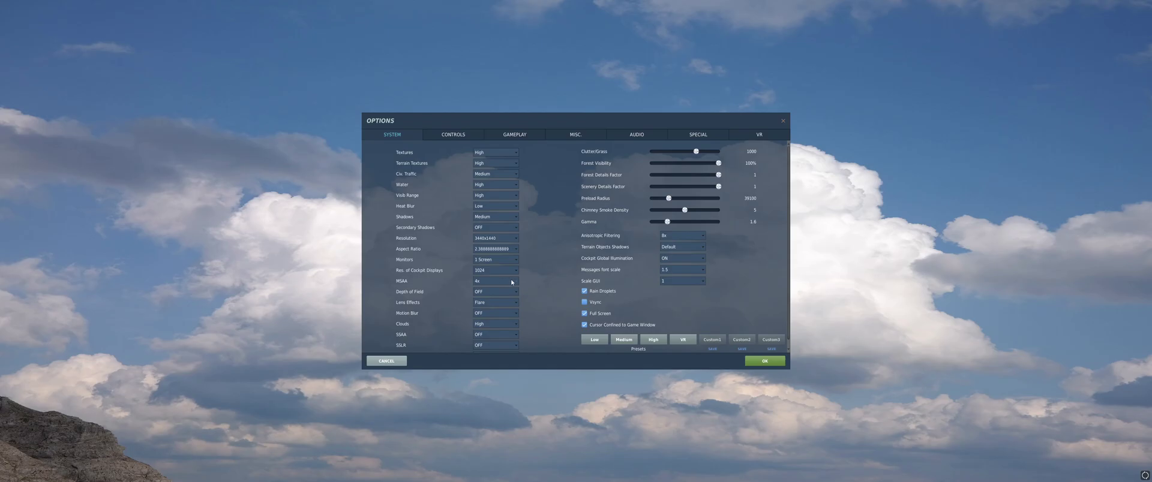
click(553, 248)
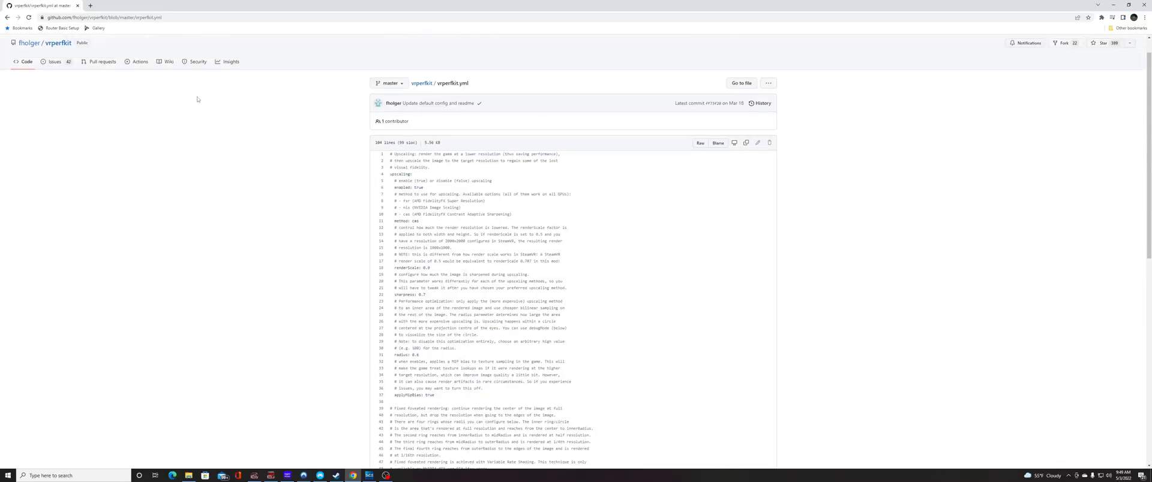
- Go from vrperfkit.yml up to the vrperfkit repository page and briefly select its web address
scroll(197, 99, up, 1)
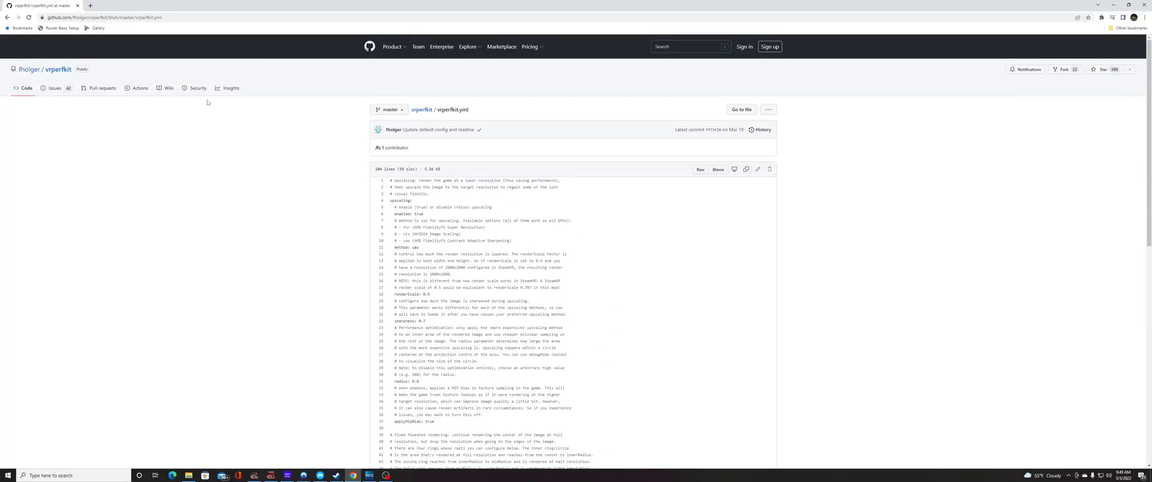
click(421, 110)
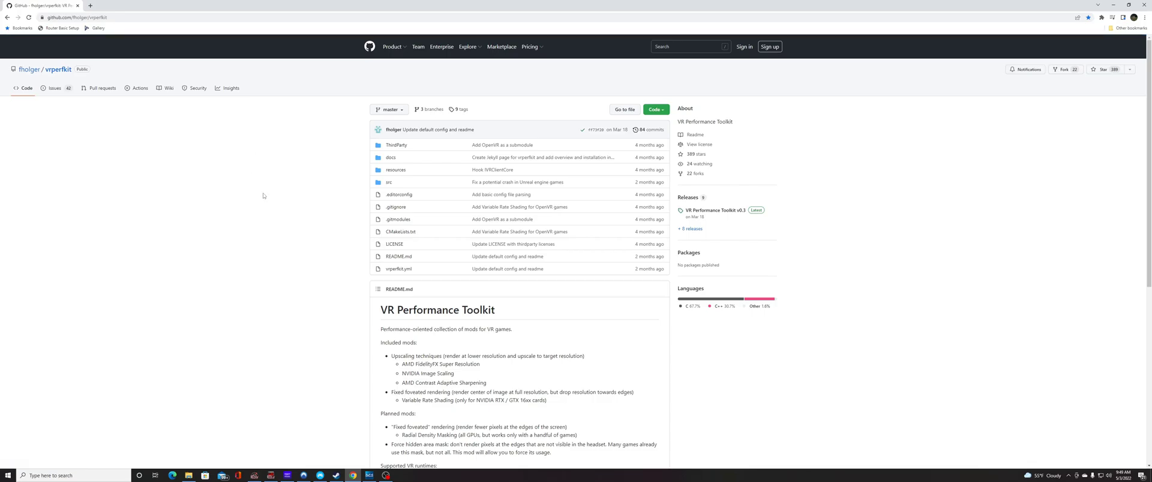
click(115, 18)
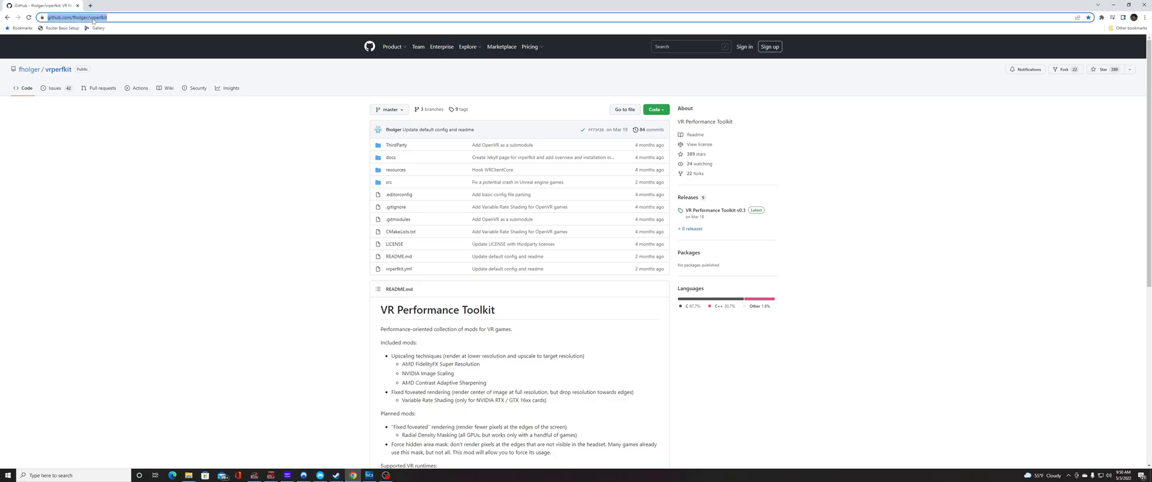
click(291, 218)
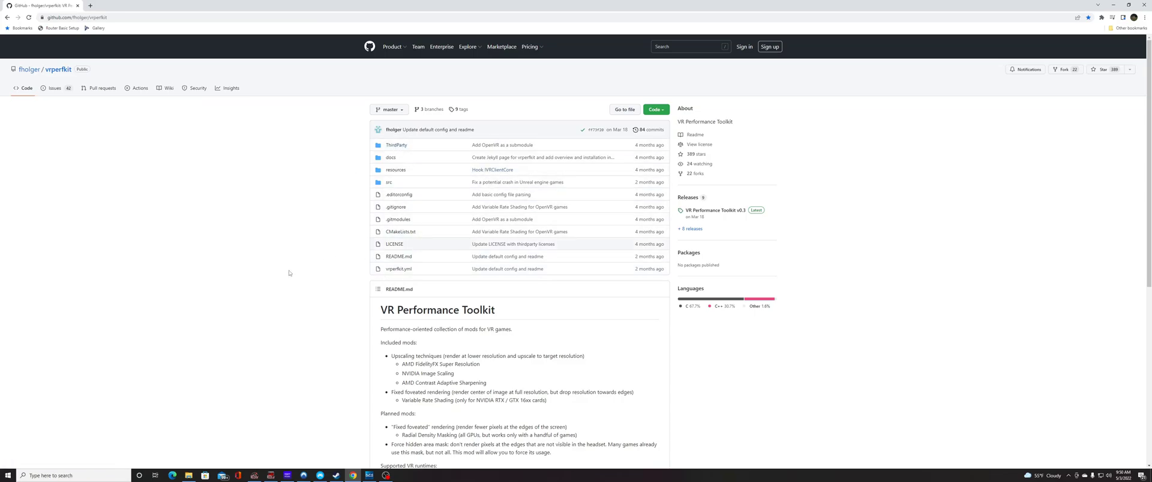
scroll(294, 280, down, 5)
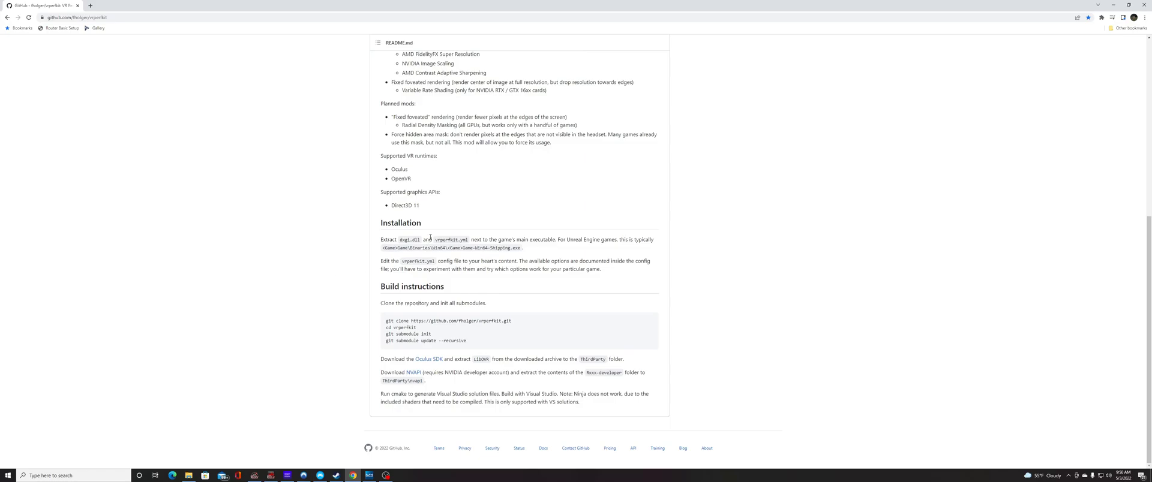
drag(469, 243, 399, 243)
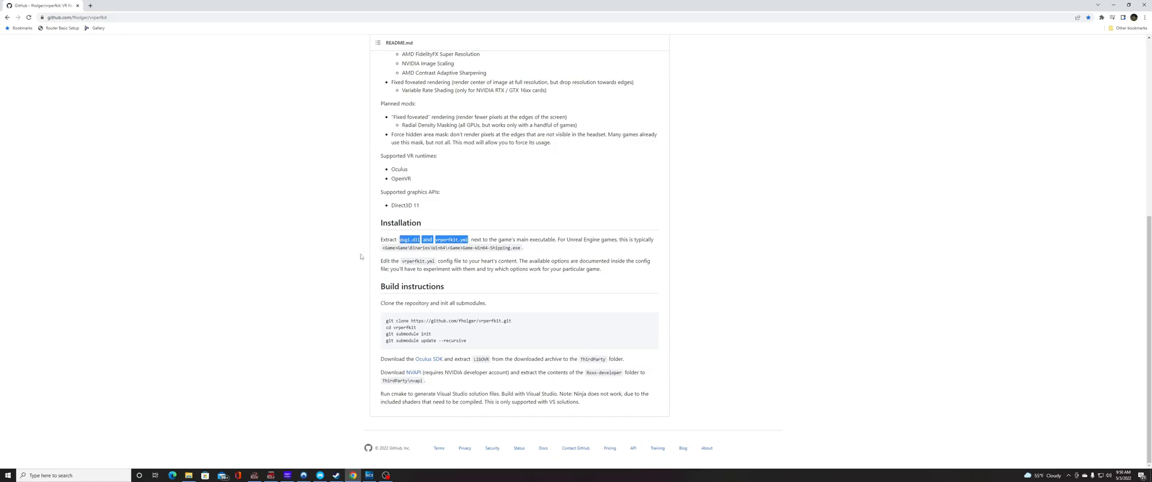
click(419, 255)
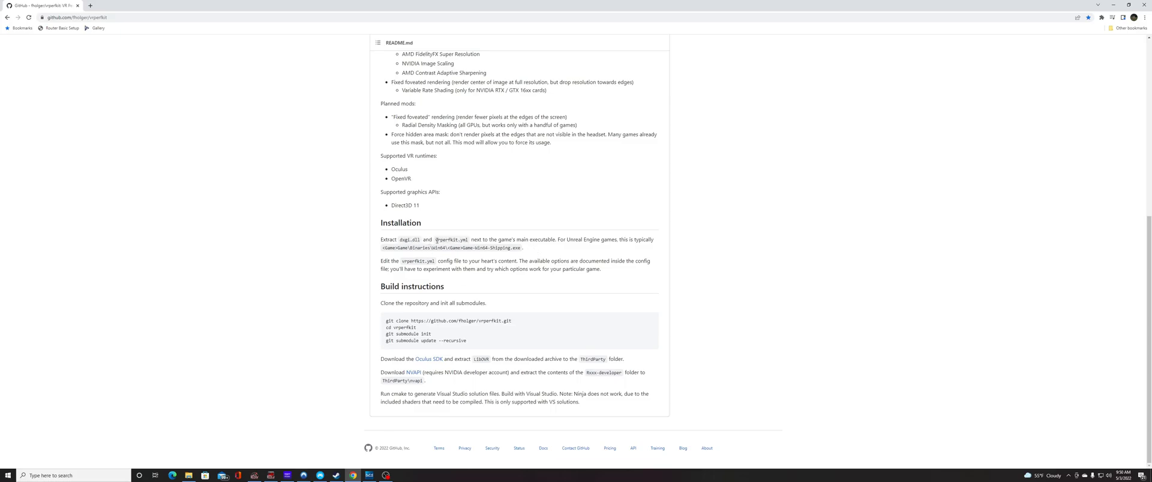
drag(435, 243, 470, 241)
scroll(467, 242, up, 10)
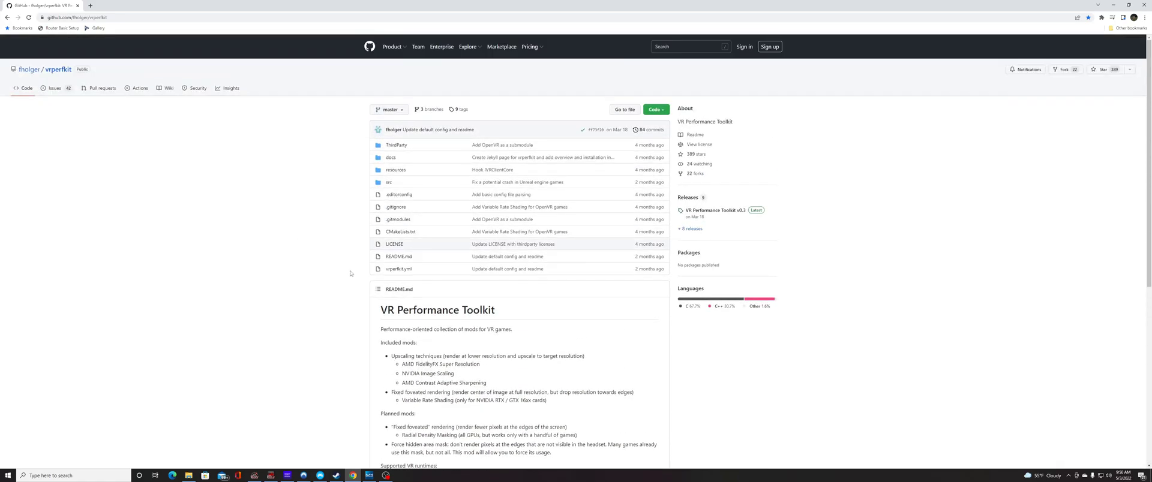
click(407, 267)
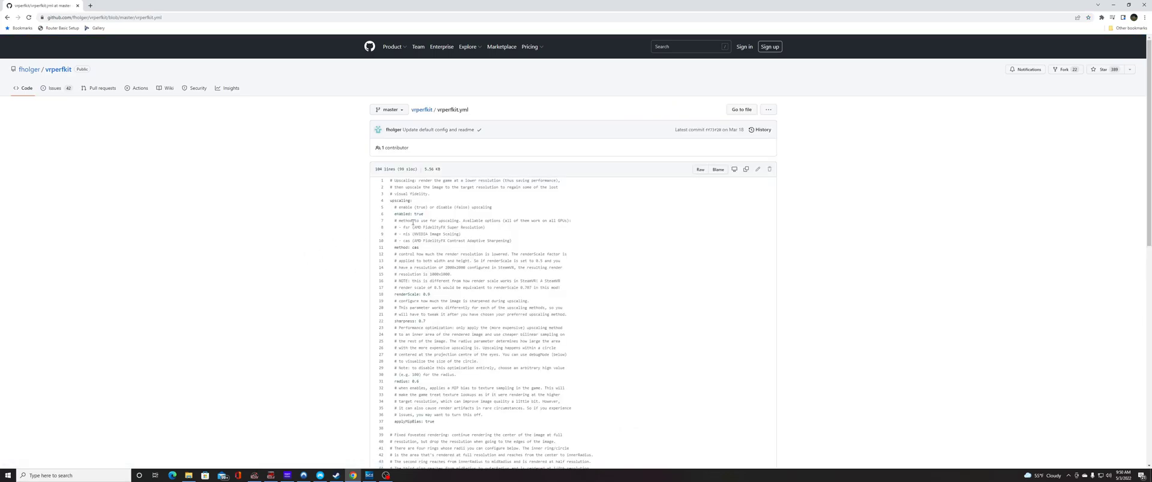
drag(440, 295, 393, 295)
double_click(419, 214)
scroll(457, 335, down, 5)
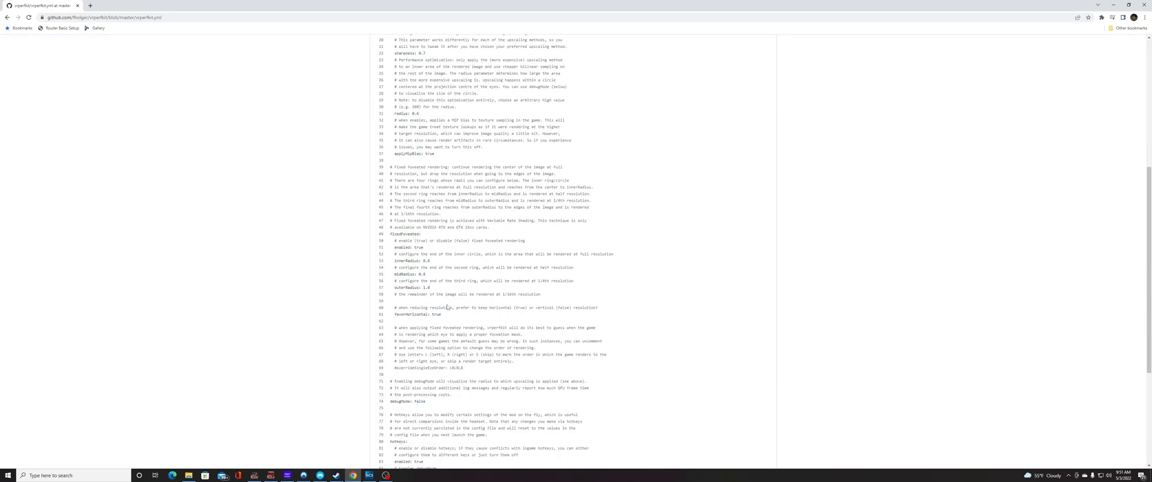
drag(433, 293, 383, 244)
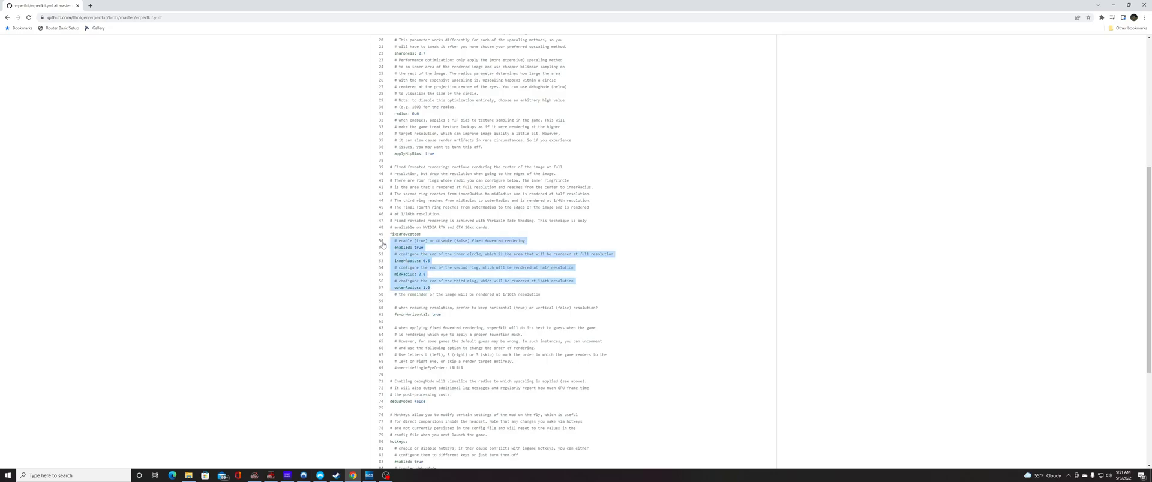
click(430, 269)
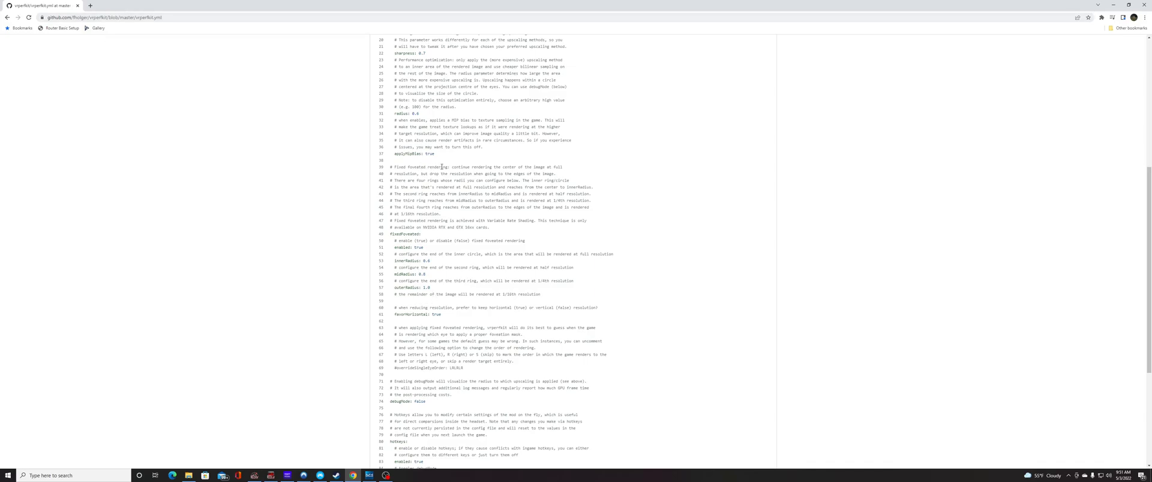
drag(448, 167, 408, 173)
drag(399, 180, 469, 180)
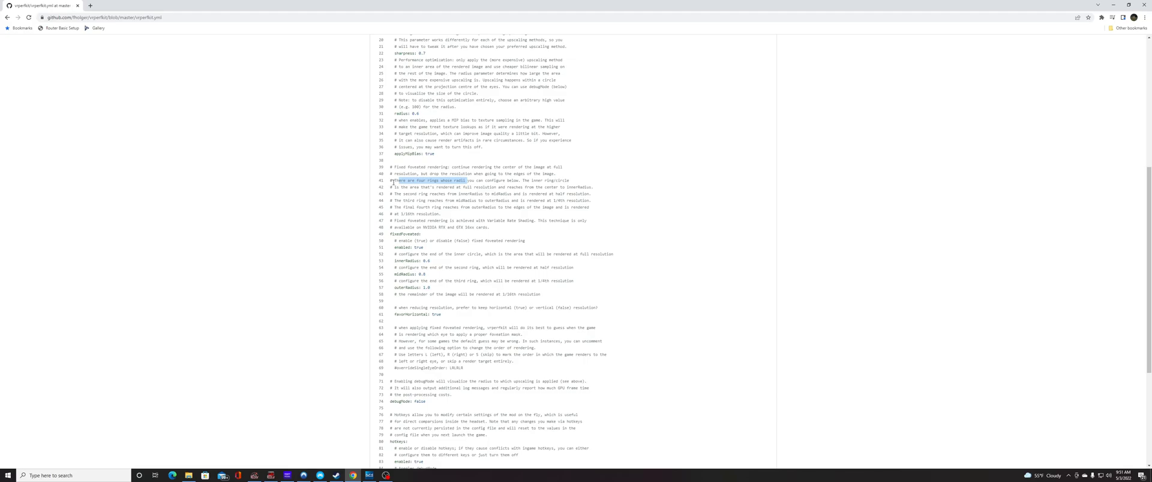
drag(393, 181, 468, 180)
click(416, 167)
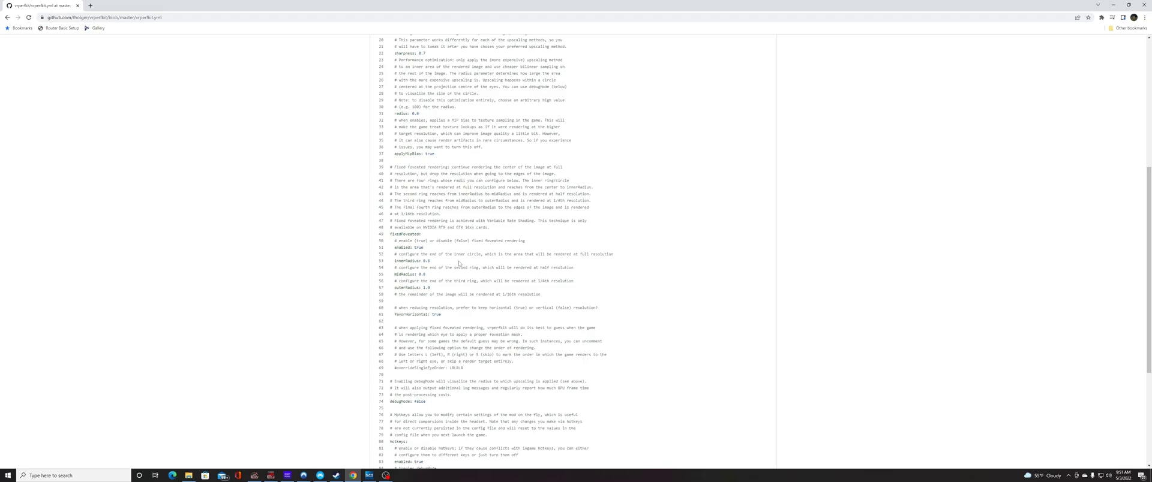
- Scroll to the vrperfkit hotkeys and highlight the upscaling and toggleFixedFoveated hotkey lines
scroll(459, 263, down, 3)
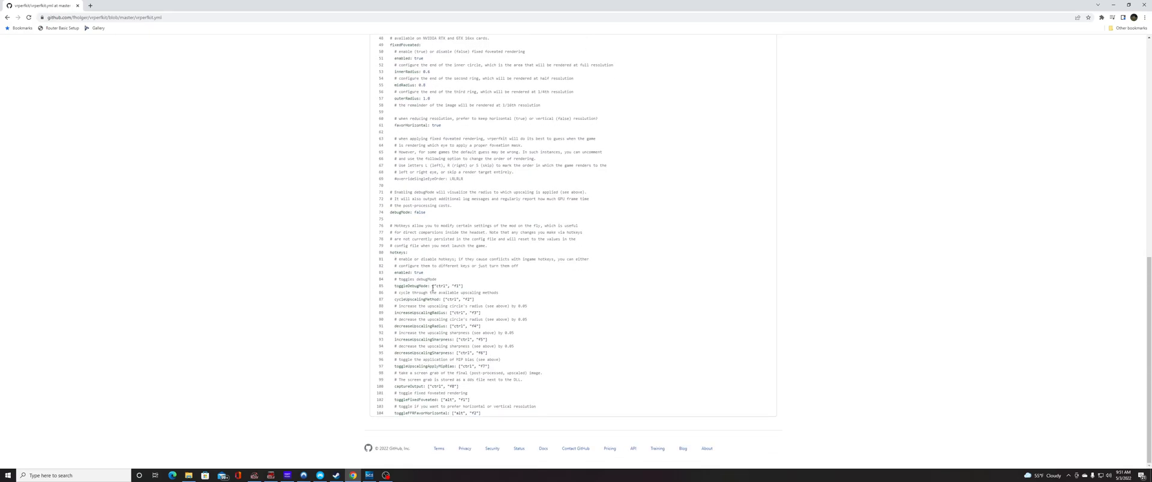
drag(417, 286, 483, 326)
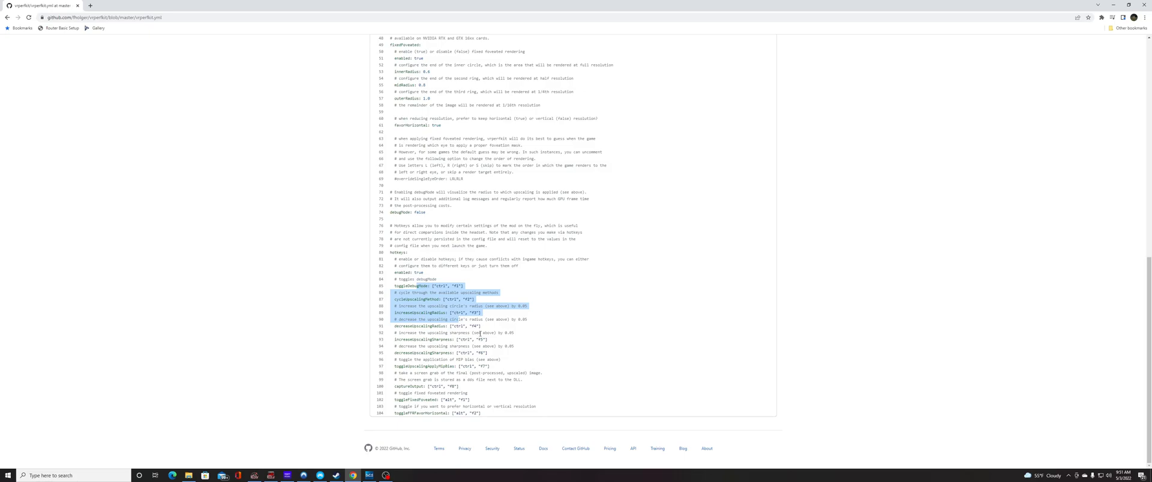
click(502, 346)
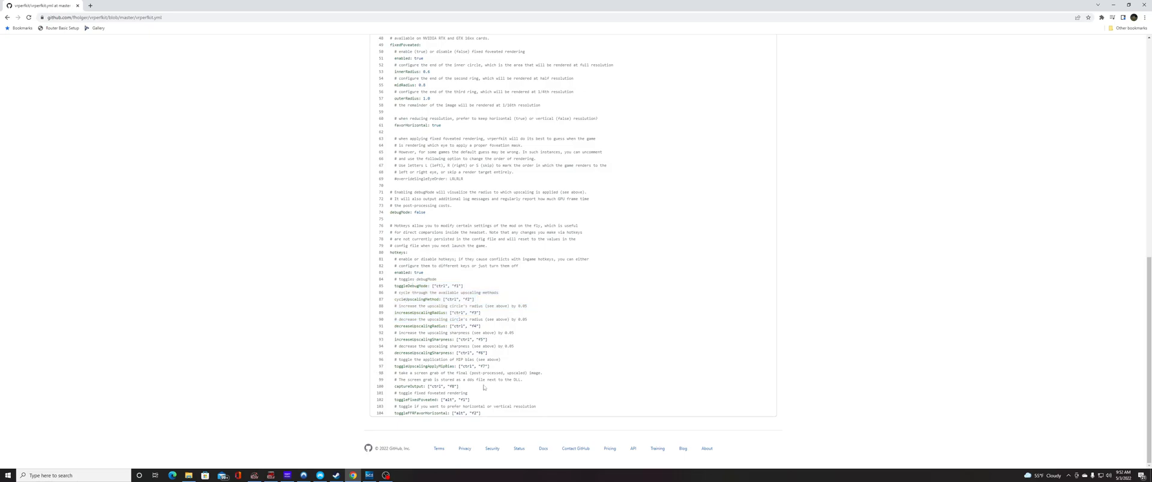
drag(471, 401, 391, 401)
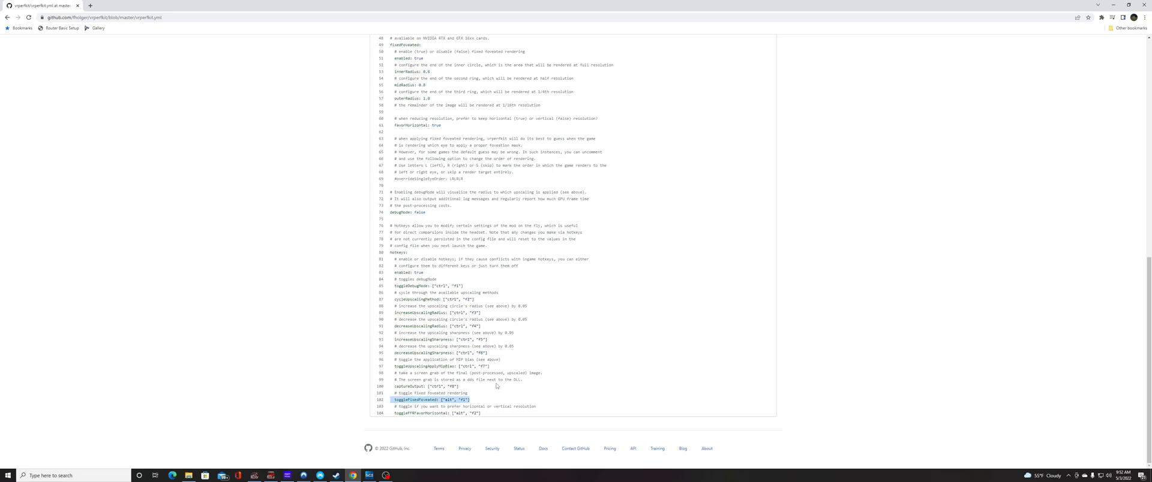
click(458, 407)
drag(471, 400, 398, 401)
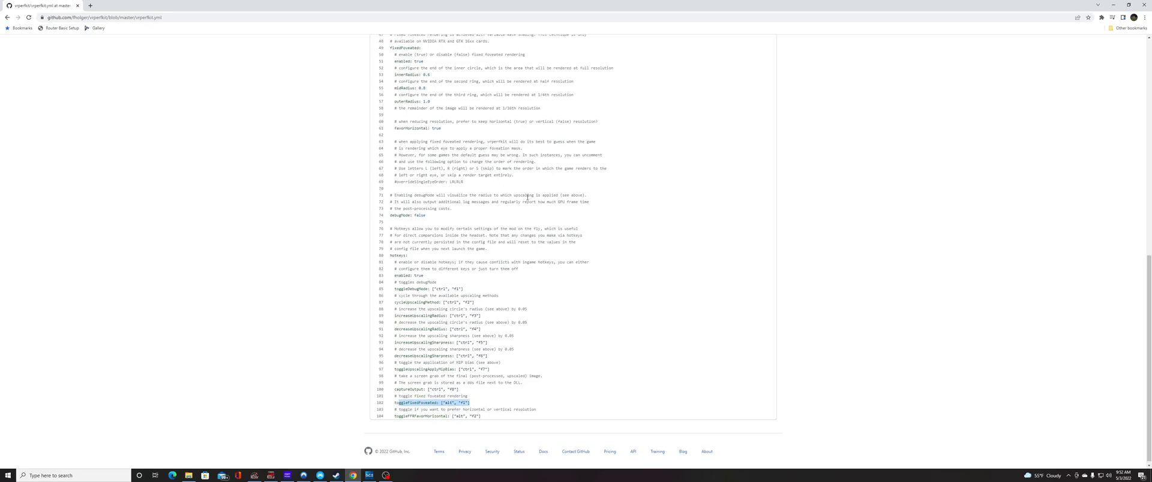
- Highlight the fixedFoveated enabled and ring radius settings above the hotkeys
scroll(456, 324, up, 3)
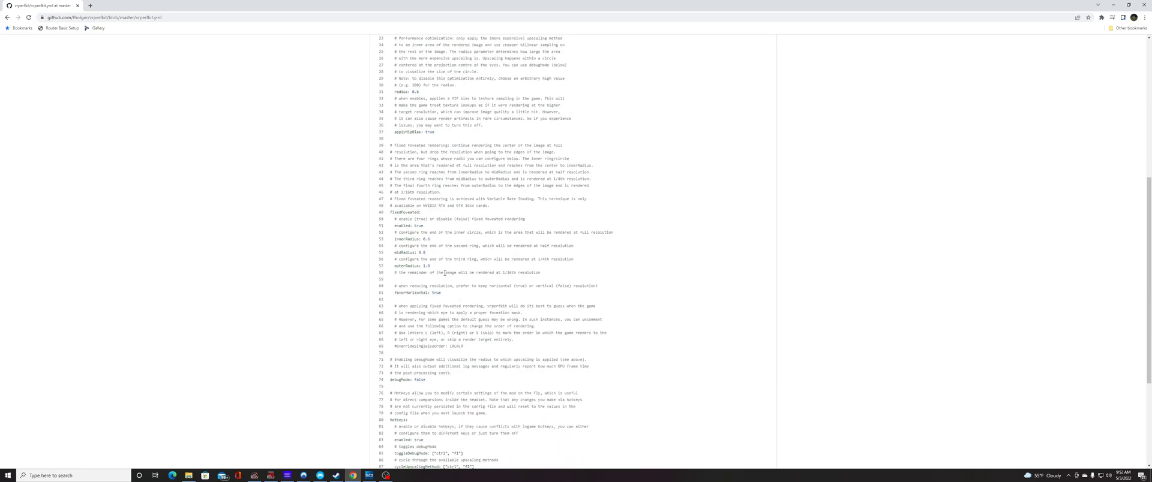
drag(443, 274, 387, 224)
scroll(479, 319, down, 2)
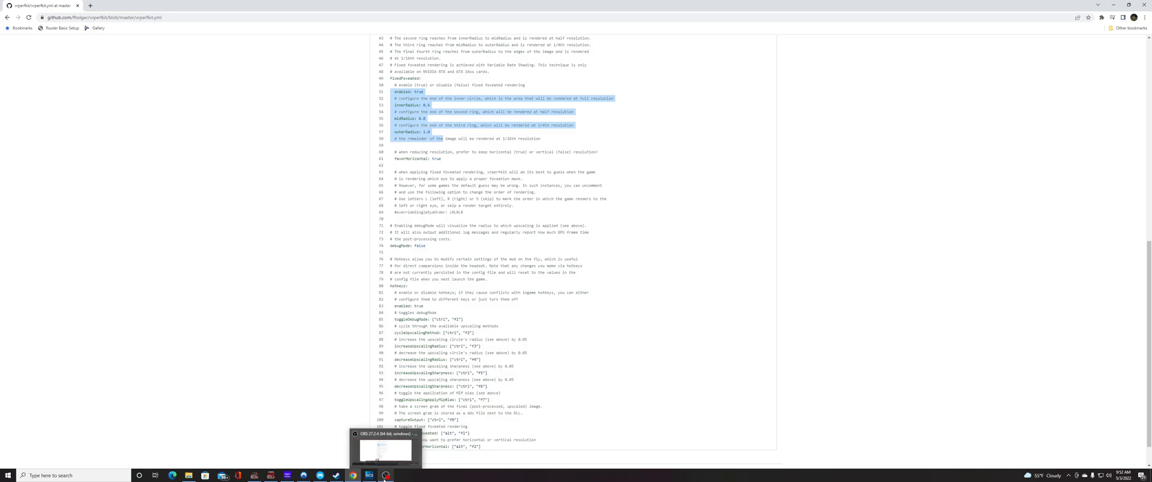
- Search Windows for 'oculus' and launch OculusDebugTool.exe
click(94, 476)
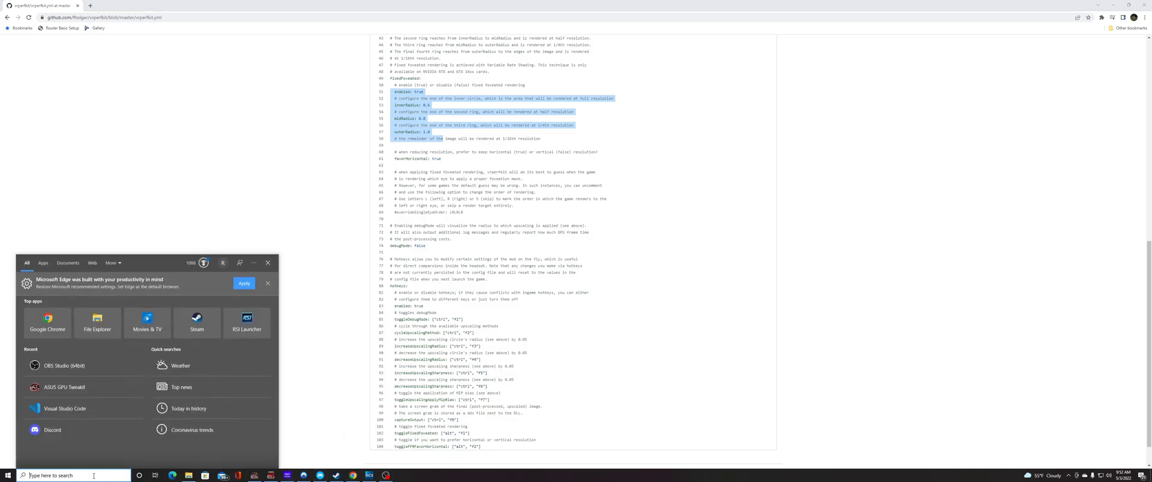
text(o)
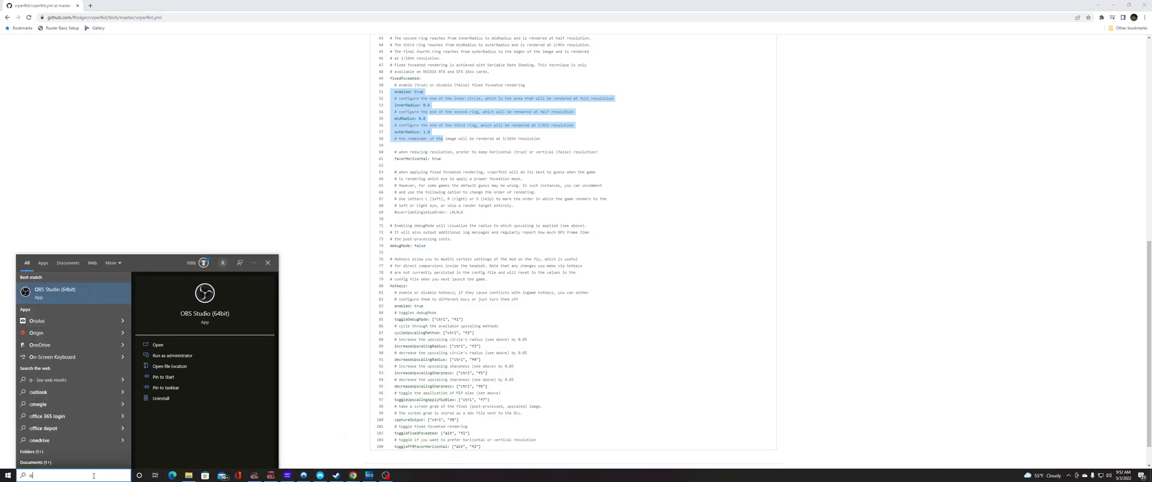
text(cu)
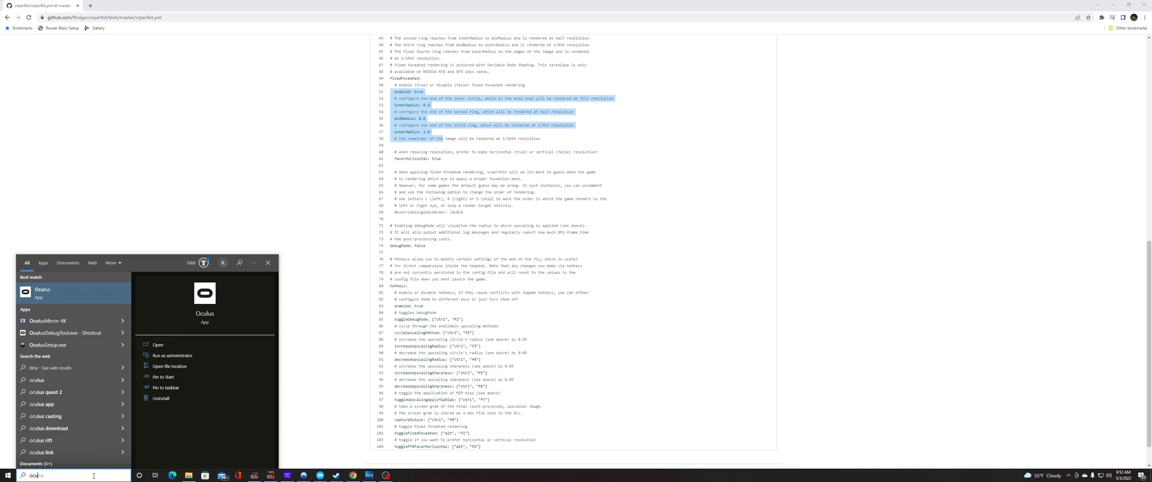
text(lu)
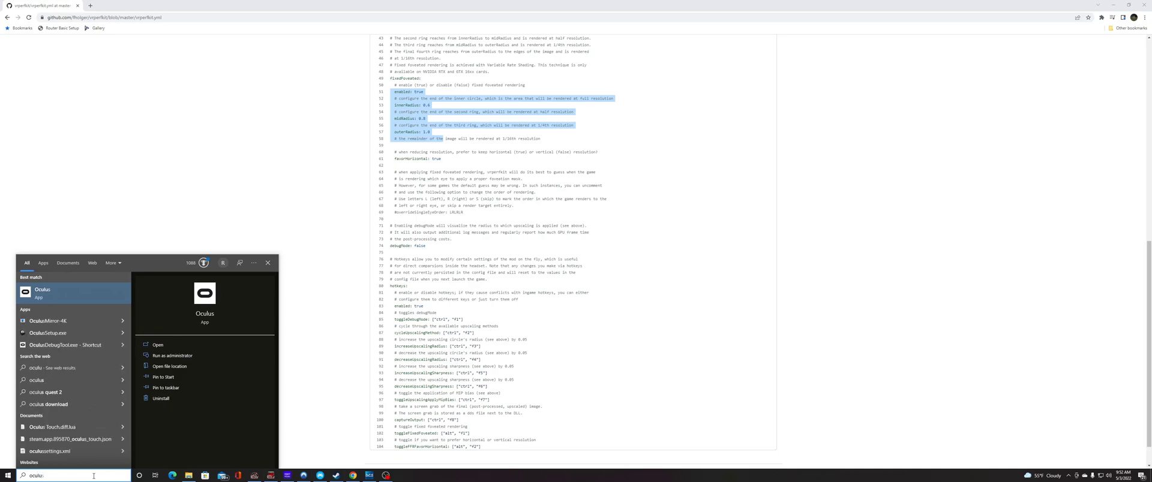
click(75, 345)
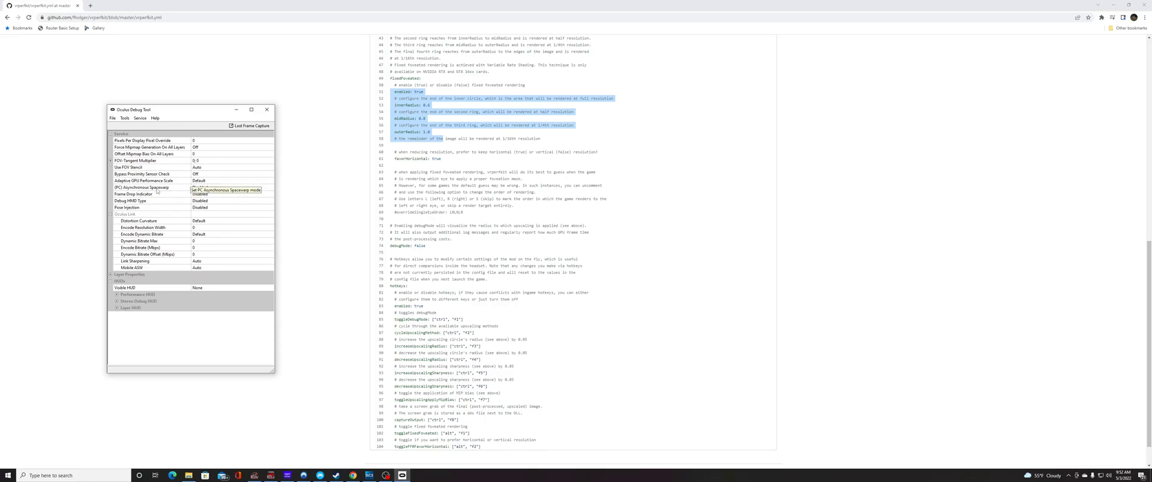
- Change (PC) Asynchronous Spacewarp from Disabled to 'Force 45fps, ASW disabled'
click(210, 190)
click(269, 188)
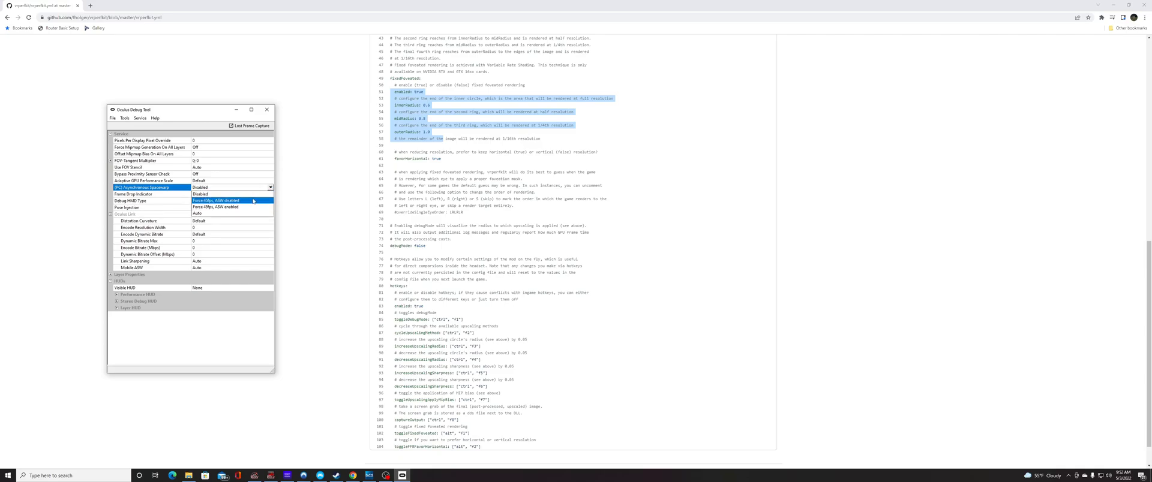
click(241, 202)
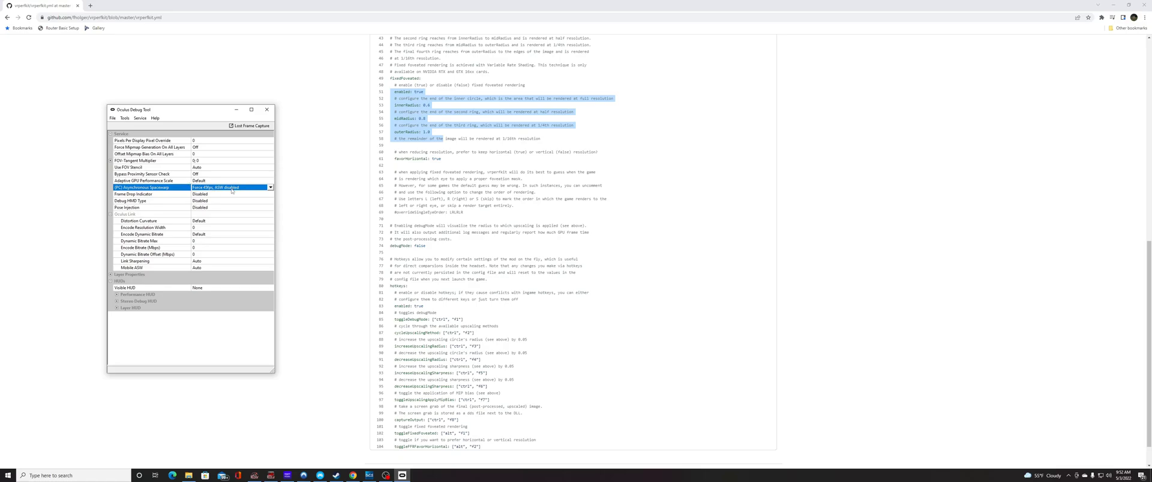